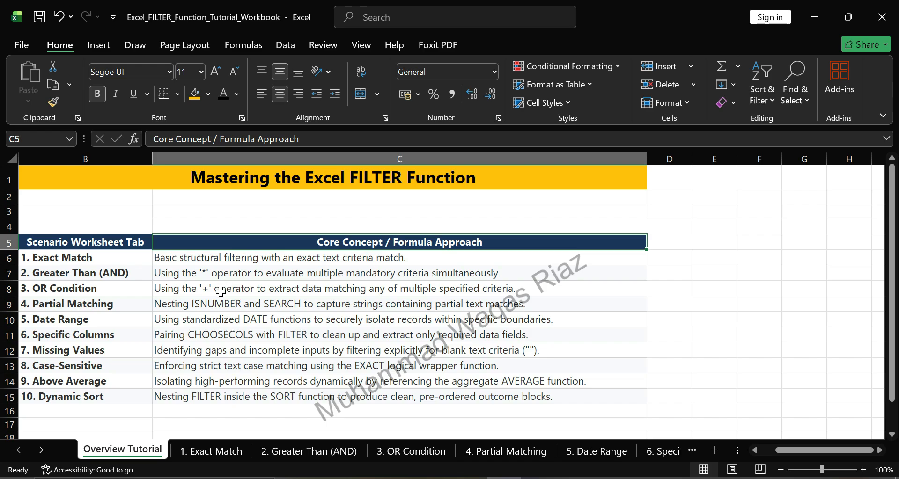
# - On the 1. Exact Match sheet, enter =FILTER(A6:D9,C6:C9="Sales","No Result") in cell A14 to extract the Sales employees
pyautogui.click(209, 451)
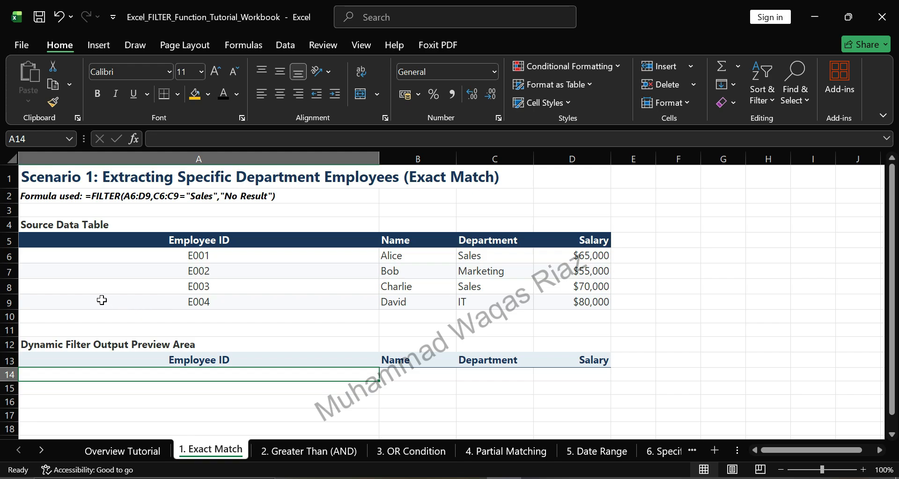
pyautogui.doubleClick(130, 374)
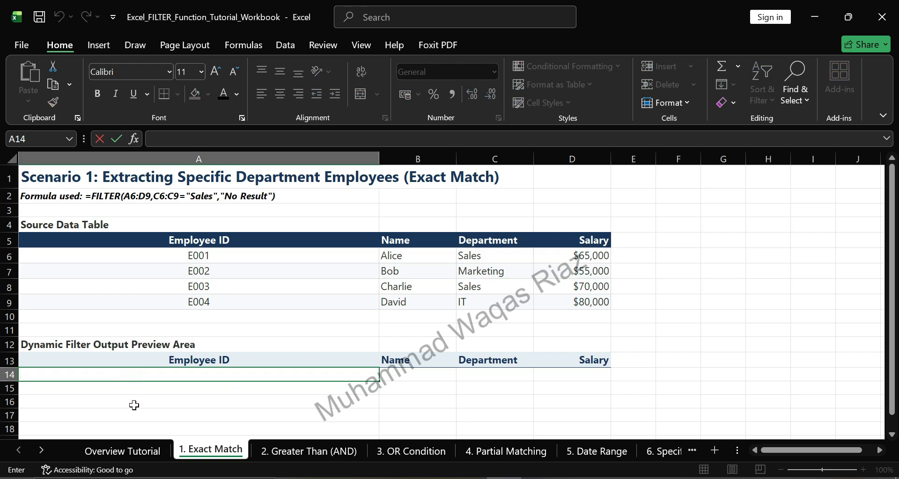
pyautogui.write('=FILTER(')
pyautogui.moveTo(191, 257); pyautogui.dragTo(589, 302)
pyautogui.write(',')
pyautogui.moveTo(498, 257); pyautogui.dragTo(498, 306)
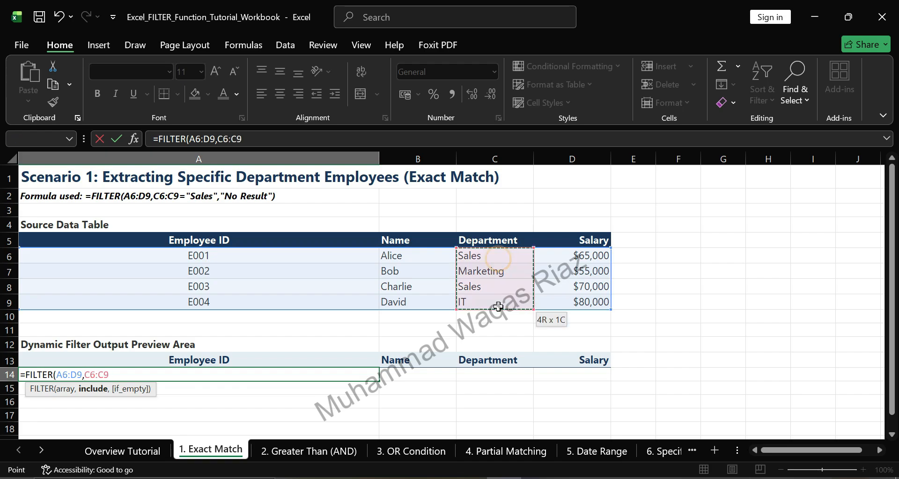
pyautogui.write('="Sales",')
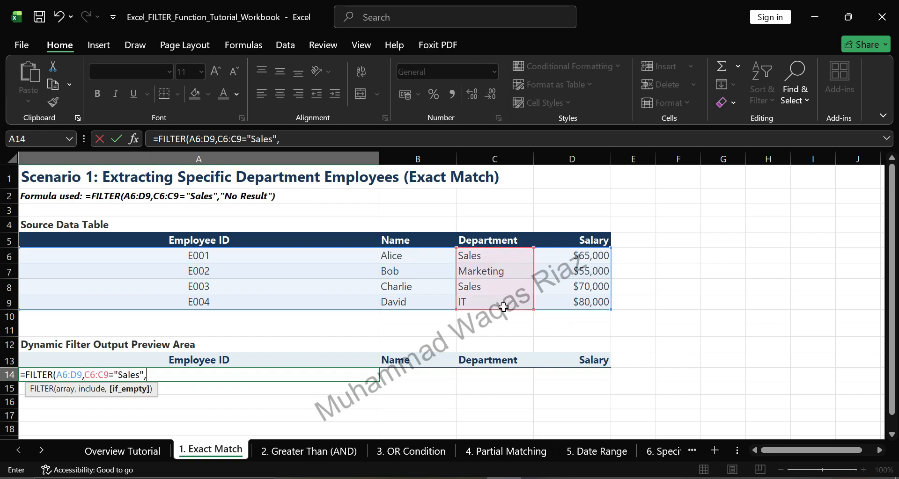
pyautogui.write('"No Result"')
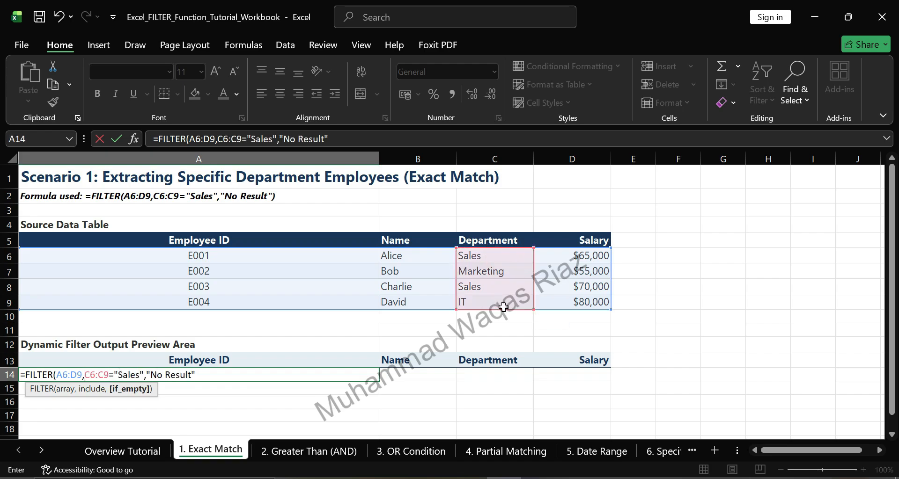
pyautogui.write(')')
pyautogui.hotkey('ctrl', 'Return')
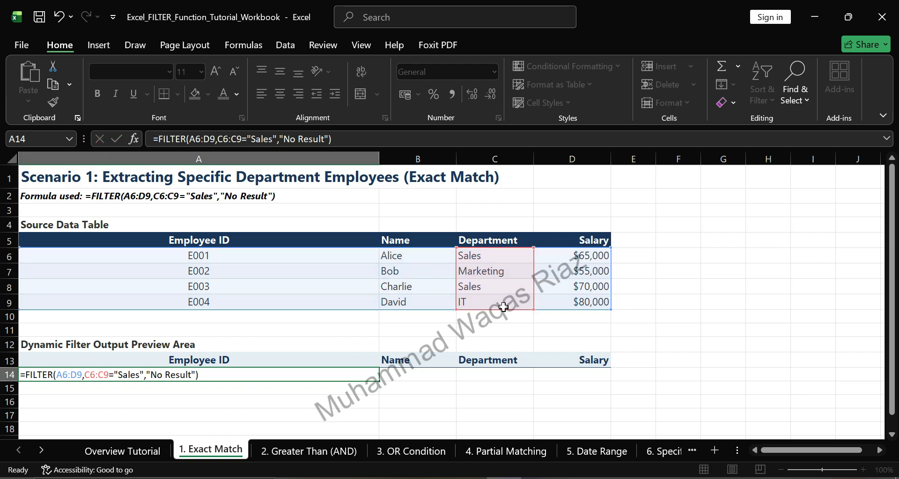
pyautogui.press('Return')
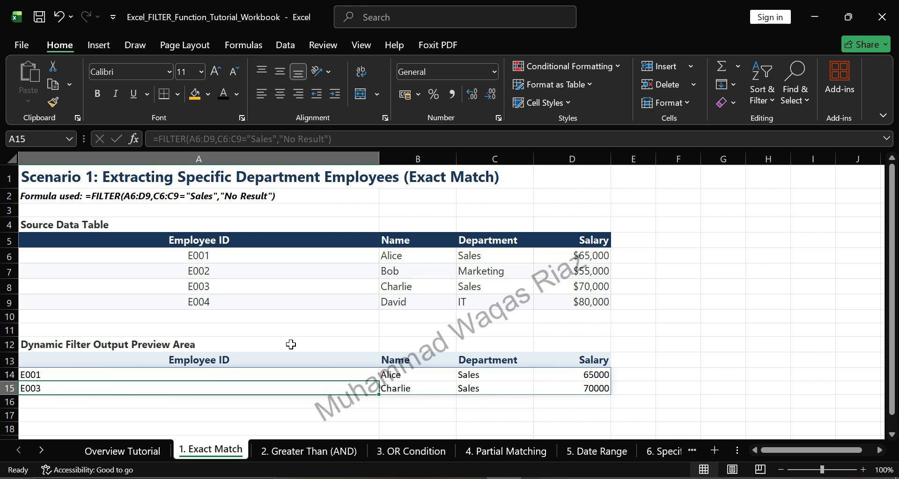
# - On the 2. Greater Than (AND) sheet, enter =FILTER(A6:D9,(C6:C9>5000)*(D6:D9="Unpaid"),"No High Value Unpaid") in cell A14
pyautogui.hotkey('ctrl', 'pagedown')
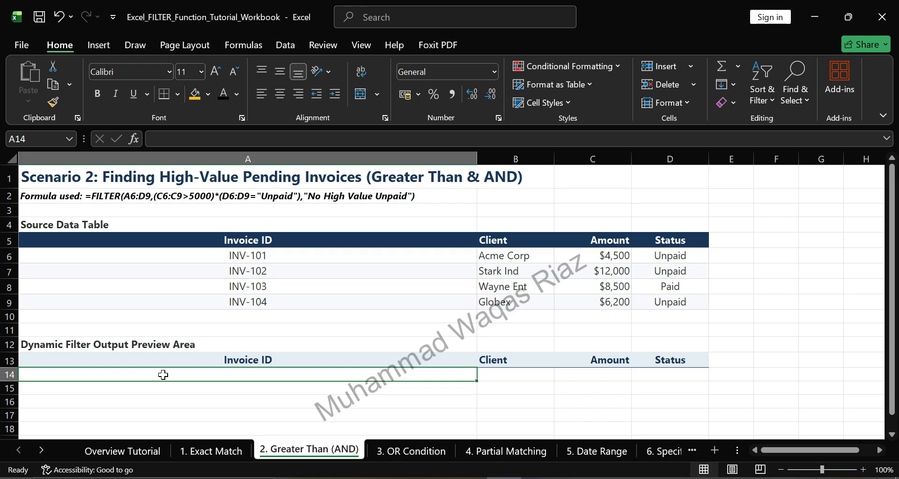
pyautogui.doubleClick(163, 375)
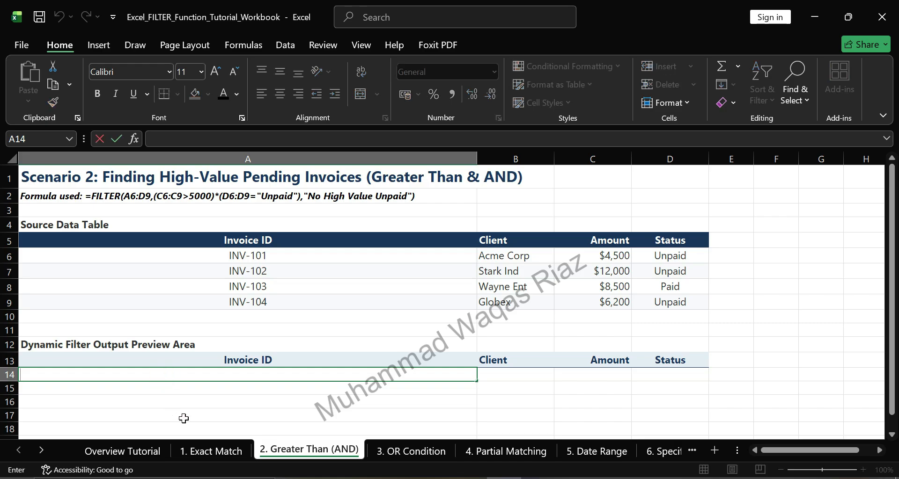
pyautogui.write('=fi')
pyautogui.press('Tab')
pyautogui.moveTo(226, 257); pyautogui.dragTo(634, 303)
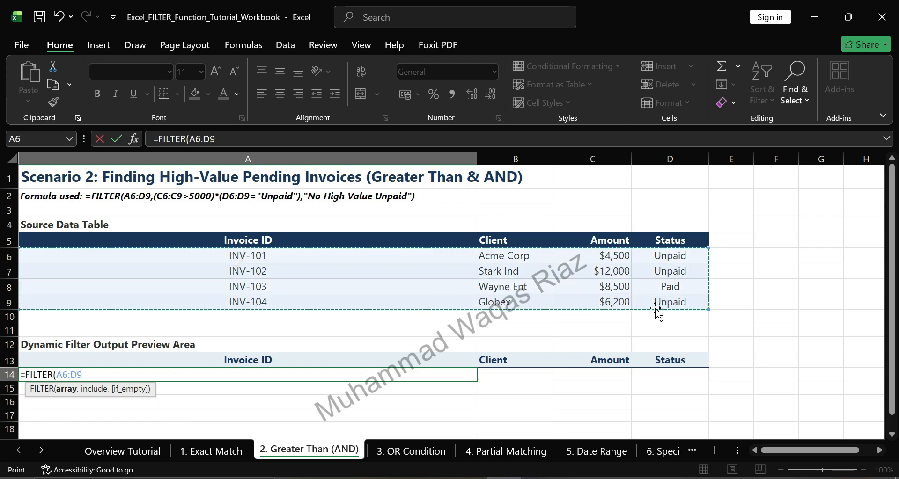
pyautogui.write(',(')
pyautogui.moveTo(609, 256); pyautogui.dragTo(608, 302)
pyautogui.write('>5000)*(')
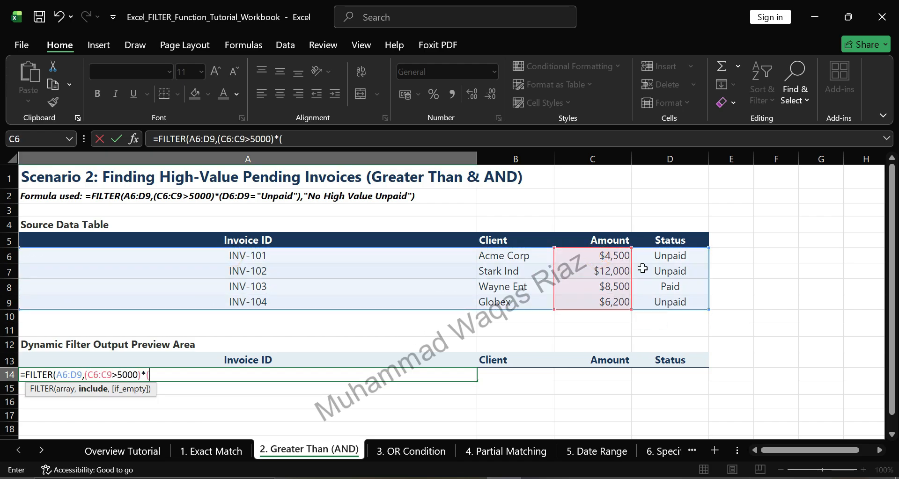
pyautogui.moveTo(645, 256); pyautogui.dragTo(654, 300)
pyautogui.write('="Unpaid')
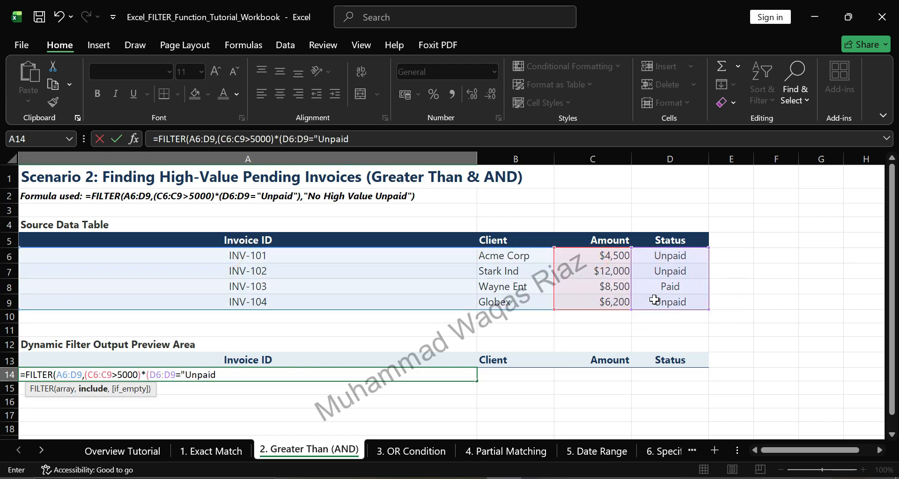
pyautogui.write('"),"No Hi')
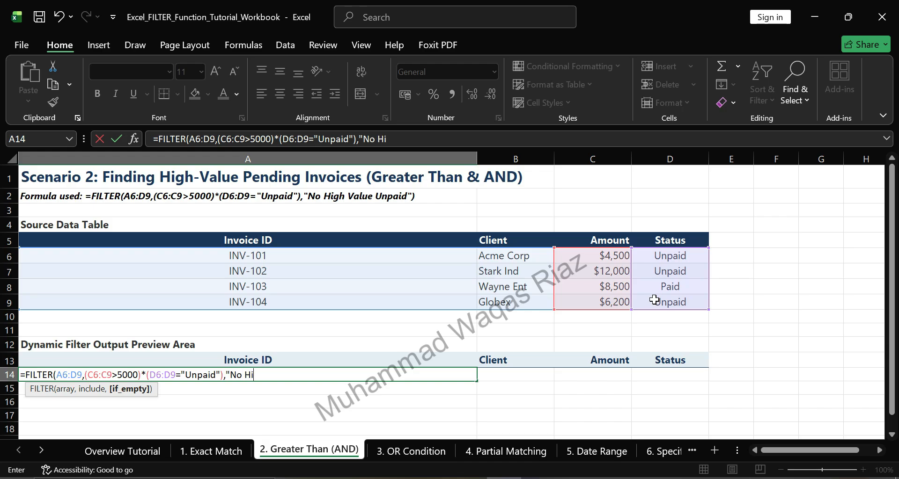
pyautogui.write('gh Value Unpaid")')
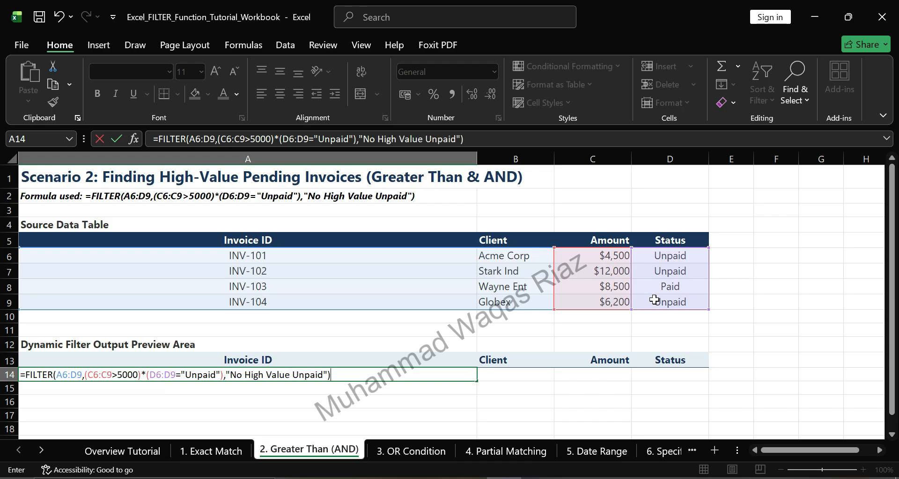
pyautogui.press('Return')
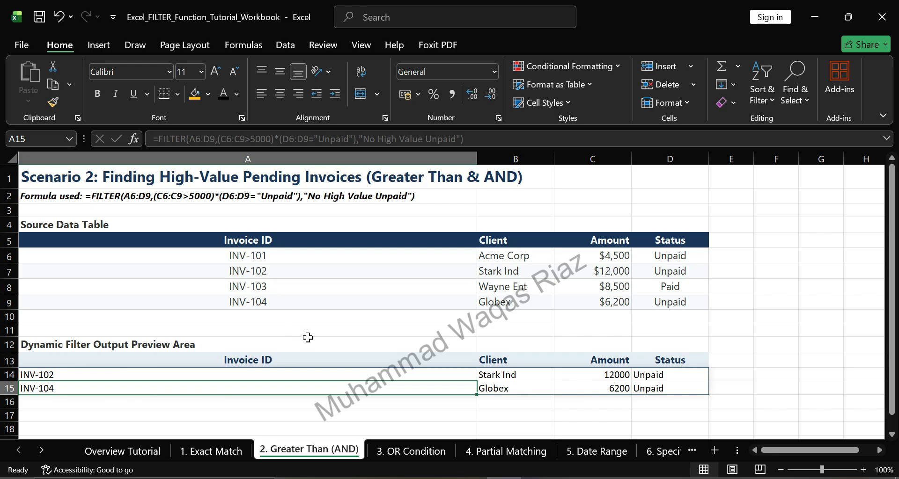
# - On the 3. OR Condition sheet, enter =FILTER(A6:D9,(C6:C9="East")+(C6:C9="West"),"No regions found") in cell A14
pyautogui.hotkey('ctrl', 'pagedown')
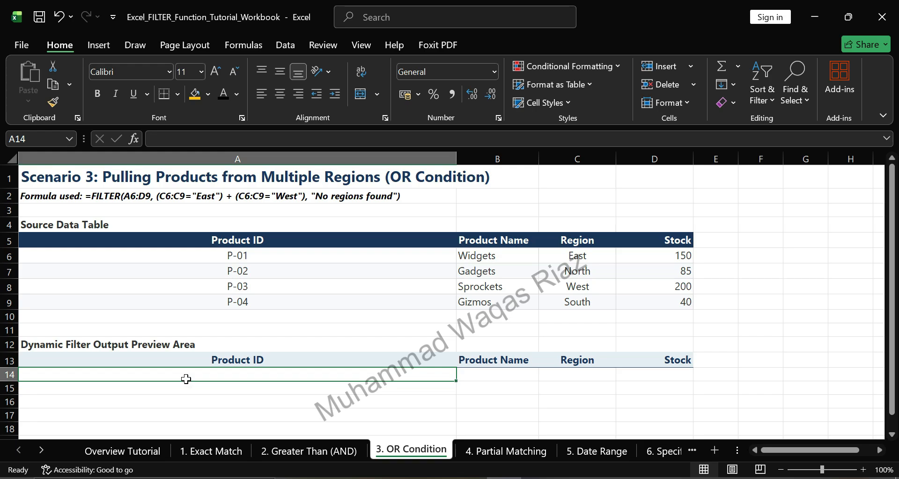
pyautogui.doubleClick(160, 377)
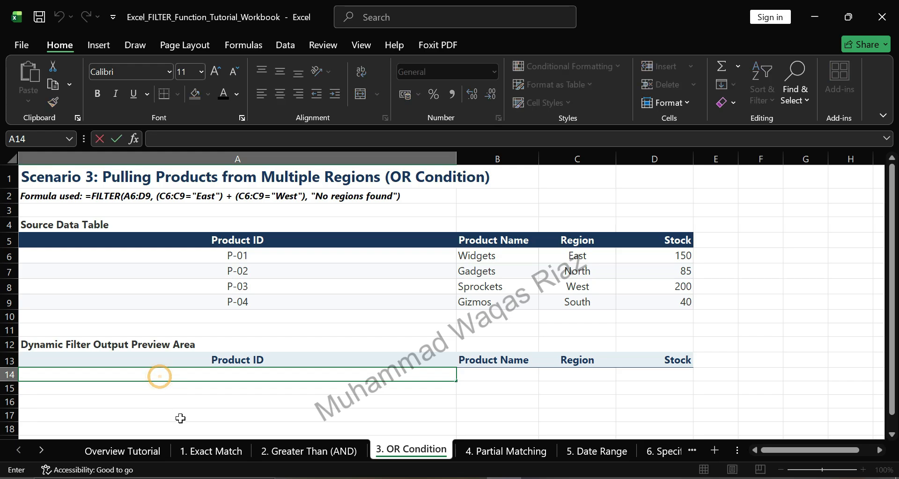
pyautogui.write('=FILTER(')
pyautogui.moveTo(196, 255); pyautogui.dragTo(656, 301)
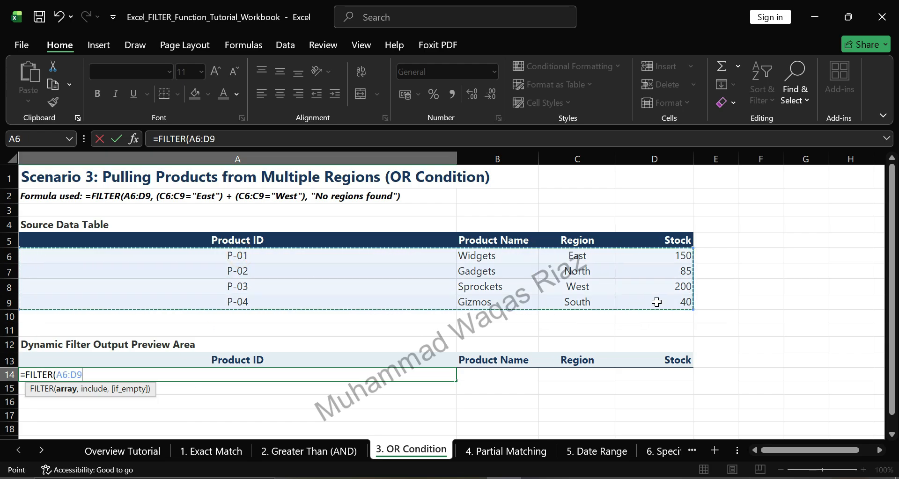
pyautogui.write(',(')
pyautogui.moveTo(578, 255); pyautogui.dragTo(594, 305)
pyautogui.write('="Eas')
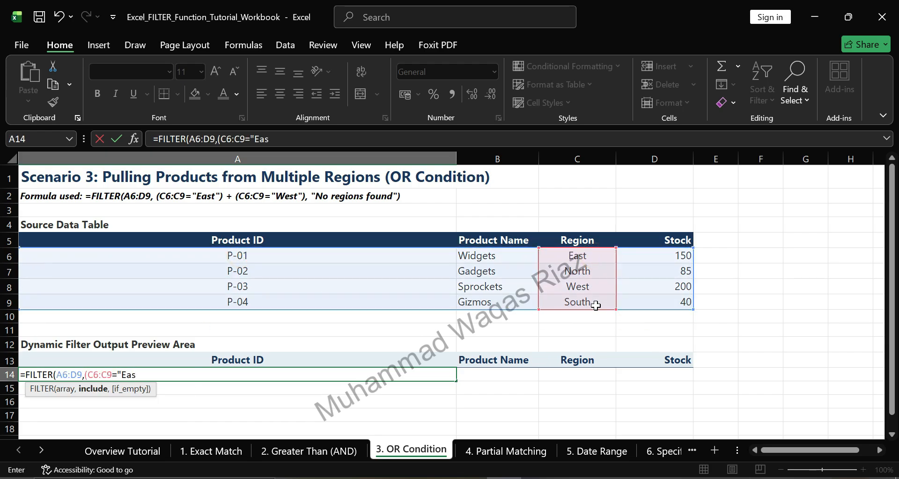
pyautogui.write('t")+(')
pyautogui.moveTo(584, 263); pyautogui.dragTo(593, 313)
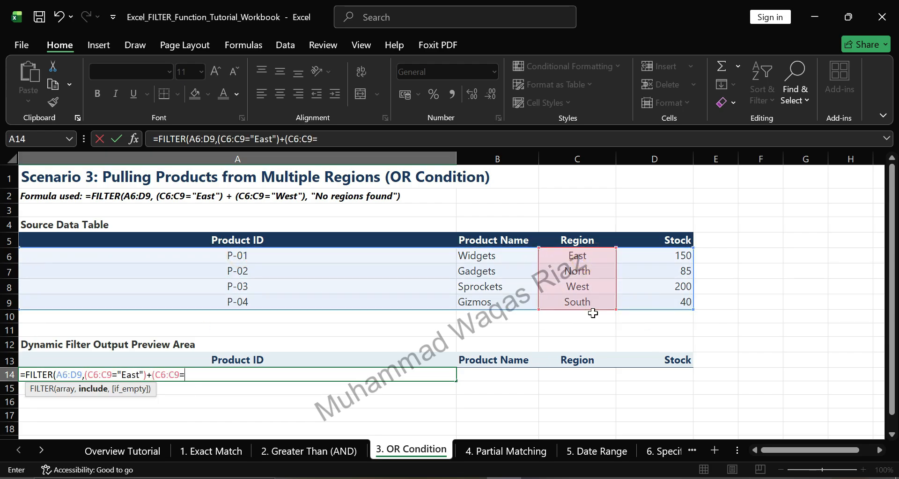
pyautogui.write('="West"),"N')
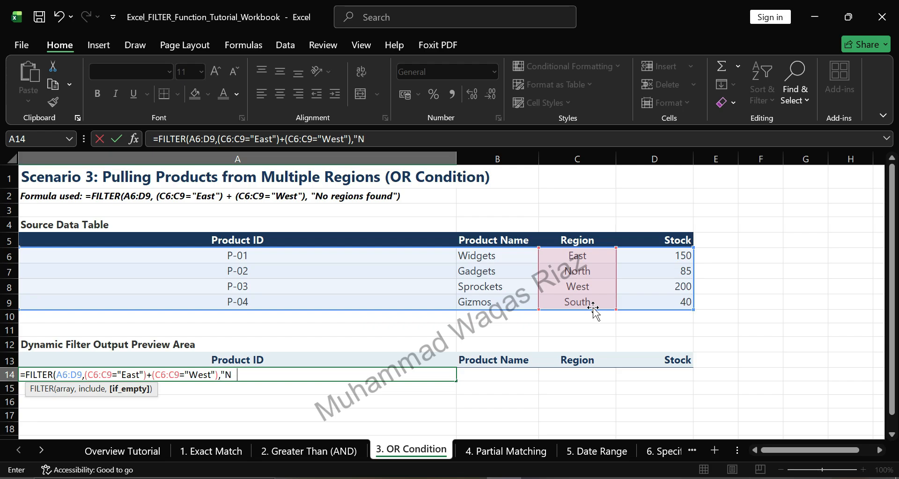
pyautogui.write('o regions found")')
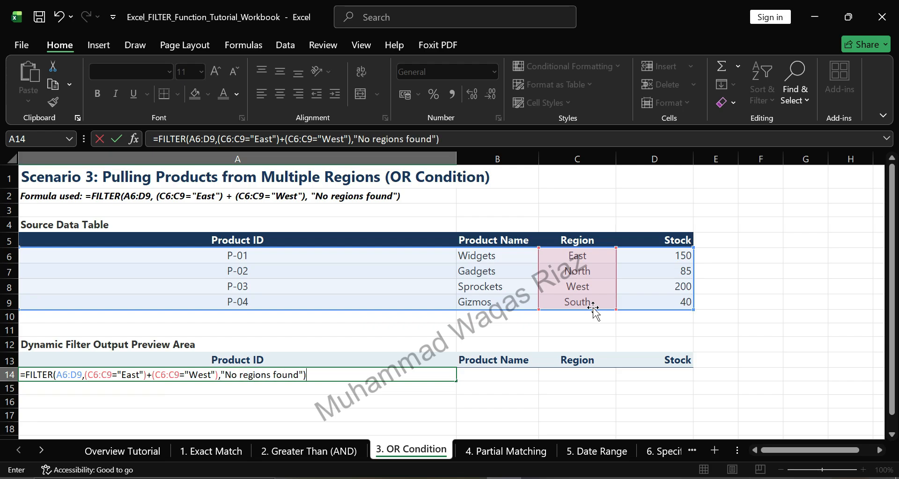
pyautogui.press('Return')
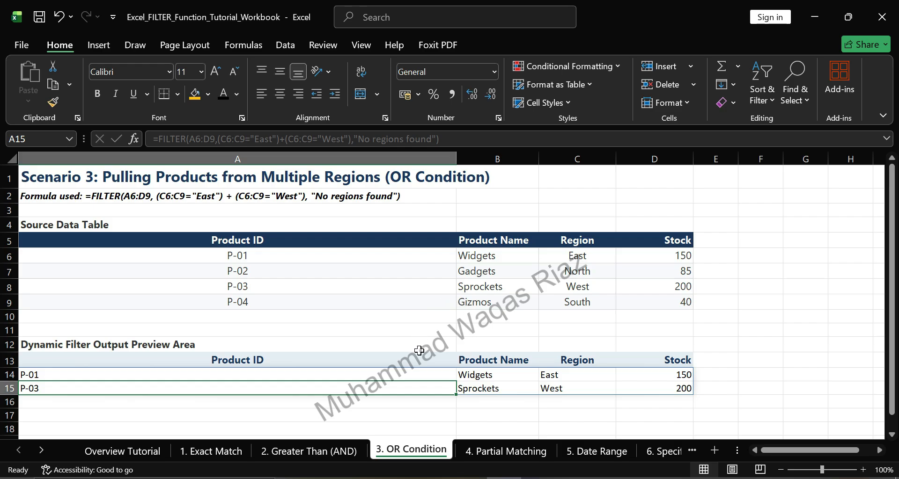
# - On the 4. Partial Matching sheet, enter =FILTER(A6:D9,ISNUMBER(SEARCH("login",C6:C9)),"No matching tickets") in cell A14
pyautogui.hotkey('ctrl', 'pagedown')
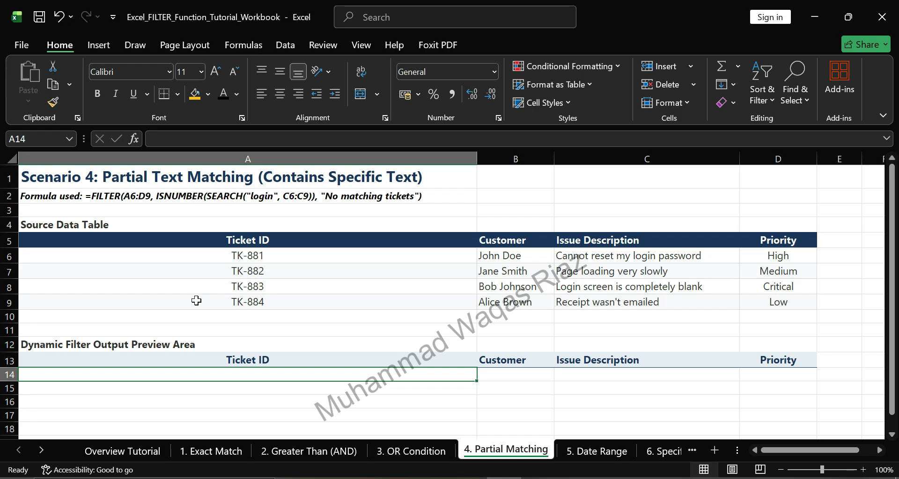
pyautogui.doubleClick(195, 377)
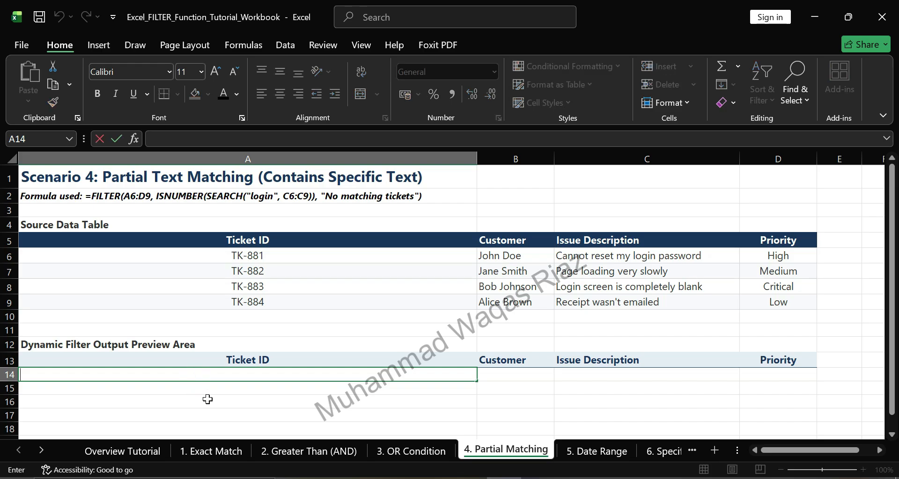
pyautogui.write('=FILTER(')
pyautogui.moveTo(209, 255); pyautogui.dragTo(753, 305)
pyautogui.write(',ISNUMBER(SEARCH(')
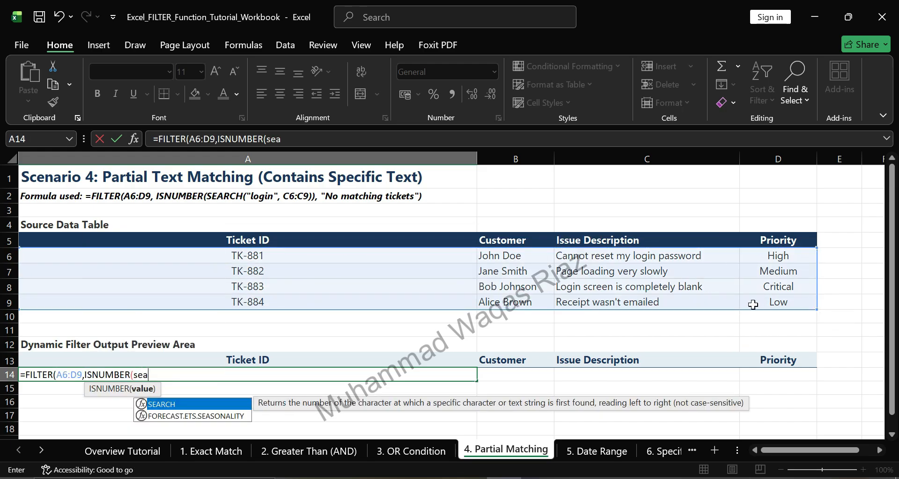
pyautogui.write('"login",')
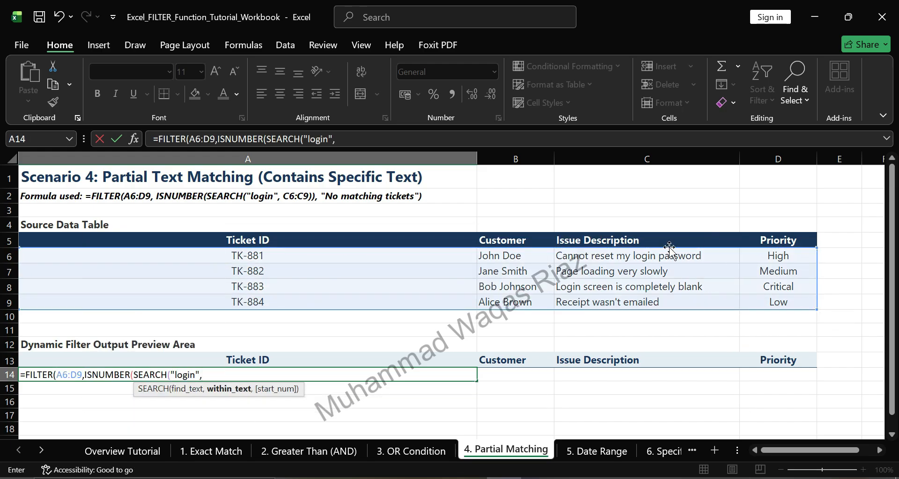
pyautogui.moveTo(668, 255); pyautogui.dragTo(660, 302)
pyautogui.write(')),"No mat')
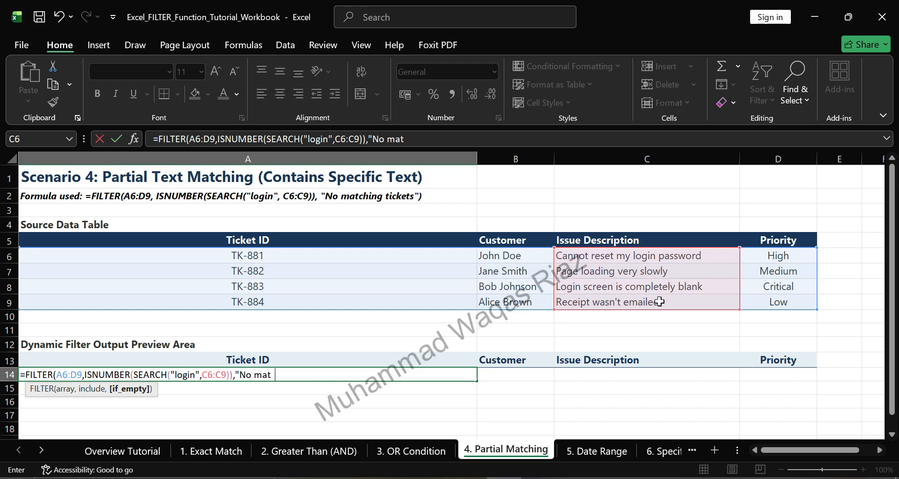
pyautogui.write('ching tickets")')
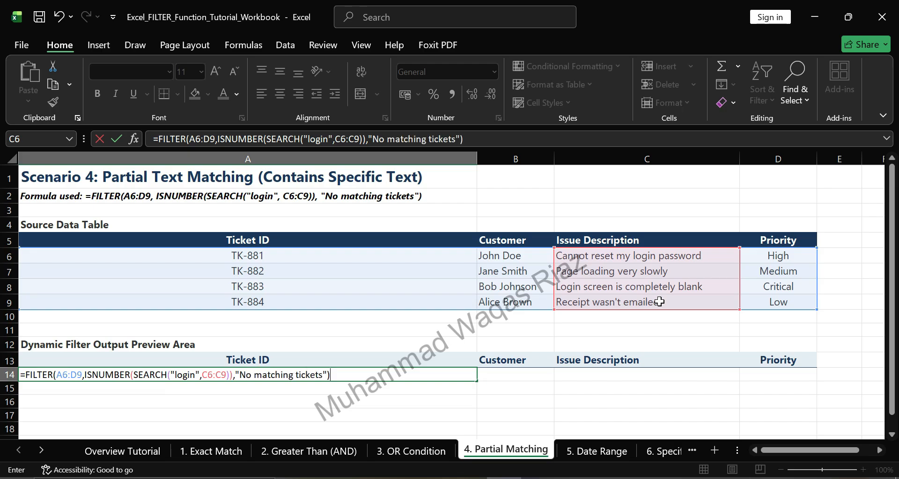
pyautogui.press('Return')
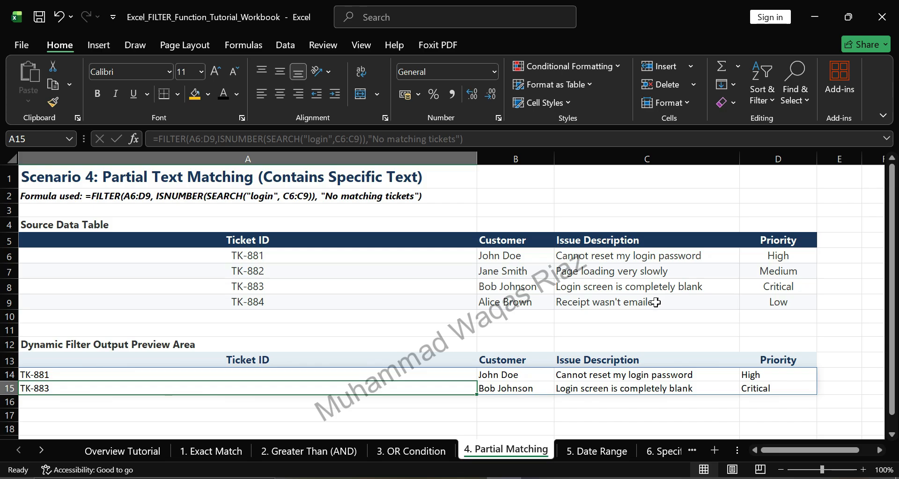
# - On the 5. Date Range sheet, enter =FILTER(A6:D9,(B6:B9>=DATE(2026,1,7))*(B6:B9<=DATE(2026,1,14)),"No sales in range") in cell A14
pyautogui.hotkey('ctrl', 'pagedown')
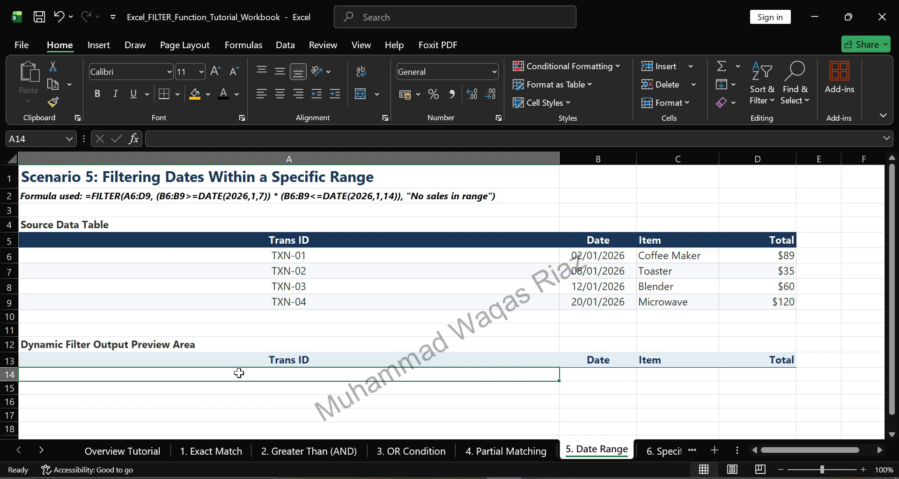
pyautogui.doubleClick(239, 373)
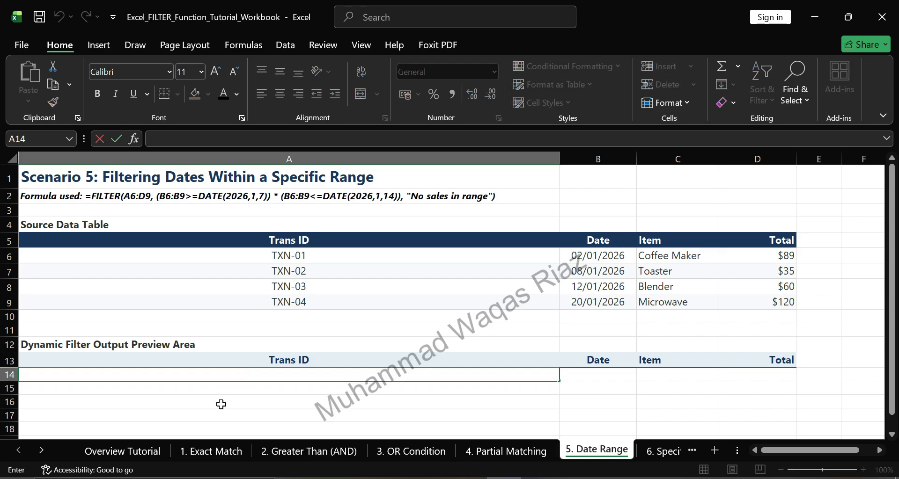
pyautogui.write('=FIL')
pyautogui.press('Tab')
pyautogui.moveTo(286, 255); pyautogui.dragTo(743, 308)
pyautogui.write(',(')
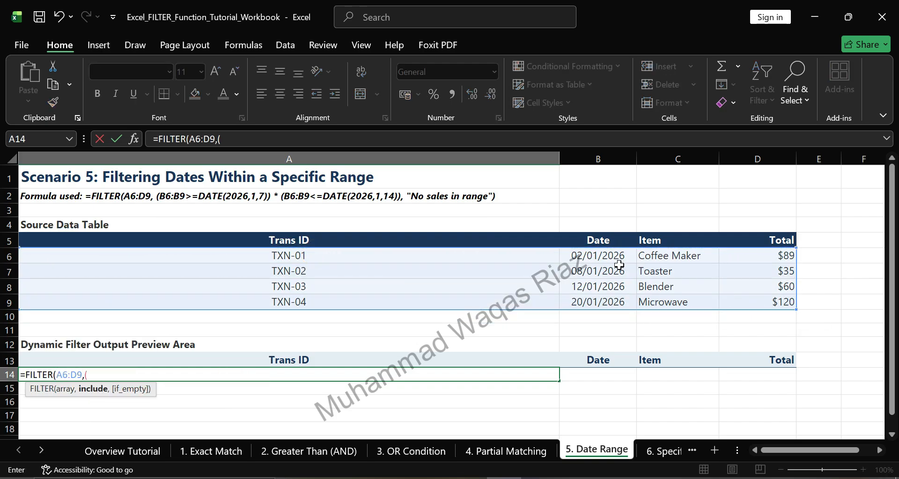
pyautogui.moveTo(618, 257); pyautogui.dragTo(614, 300)
pyautogui.write('>=Date')
pyautogui.press('Tab')
pyautogui.write('2026,')
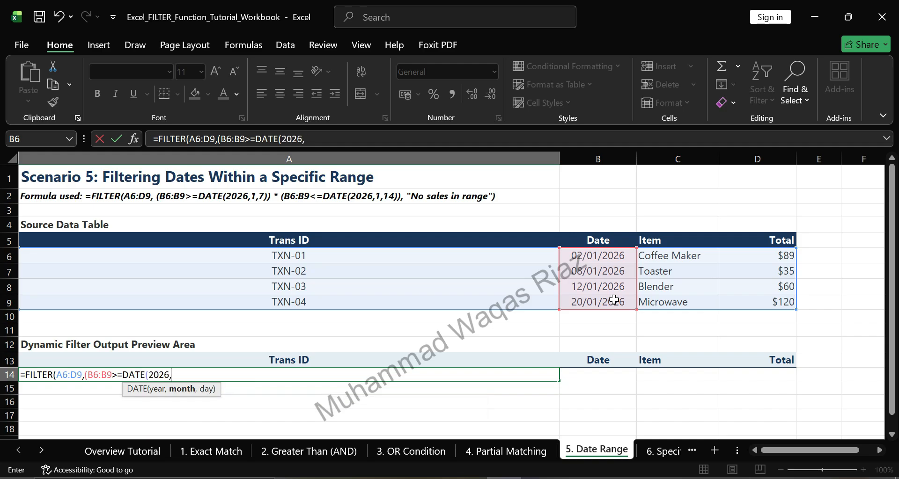
pyautogui.write('1,7))*(')
pyautogui.moveTo(604, 258); pyautogui.dragTo(607, 300)
pyautogui.write('<')
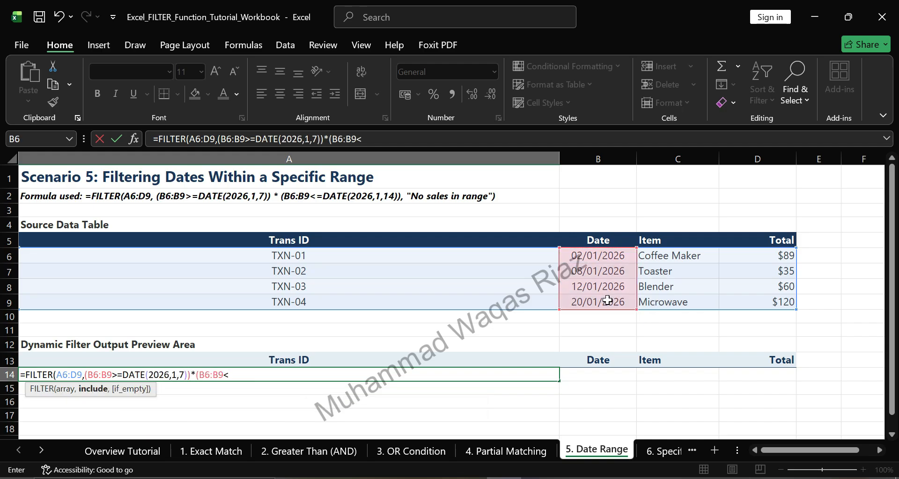
pyautogui.write('=Da')
pyautogui.press('Tab')
pyautogui.write('2026,1,14)),')
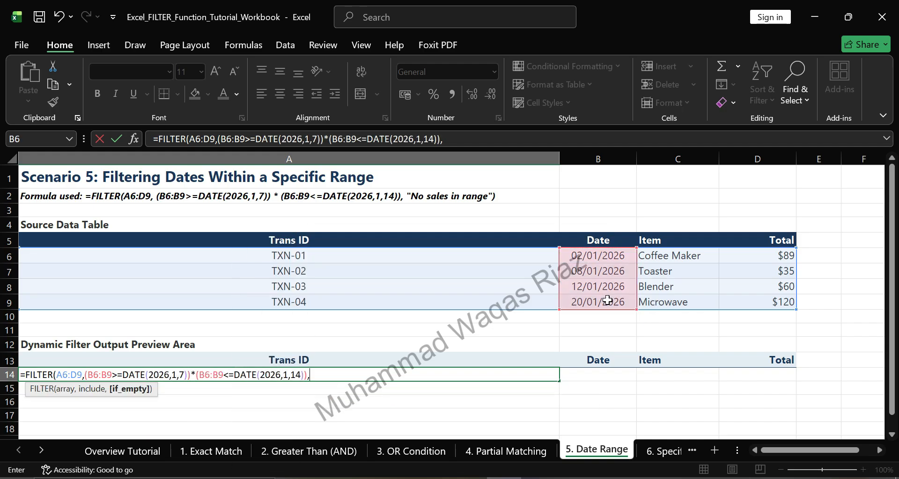
pyautogui.write('"No sales in range")')
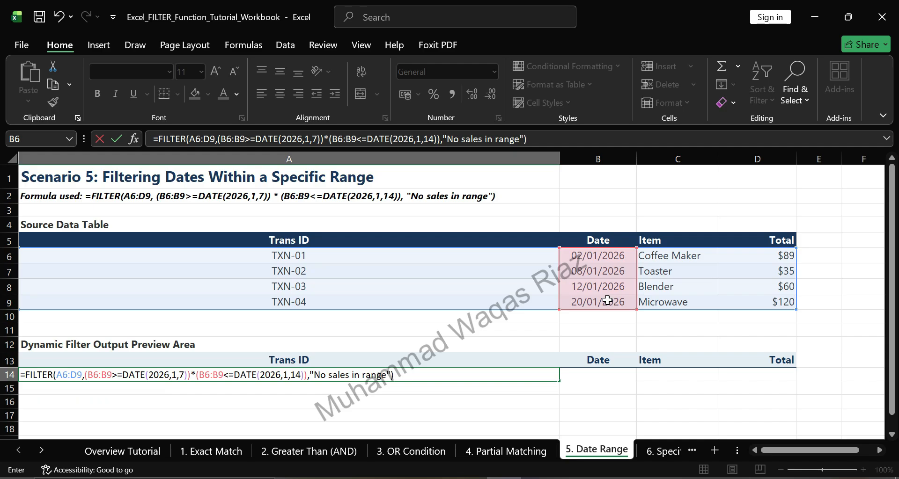
pyautogui.press('Return')
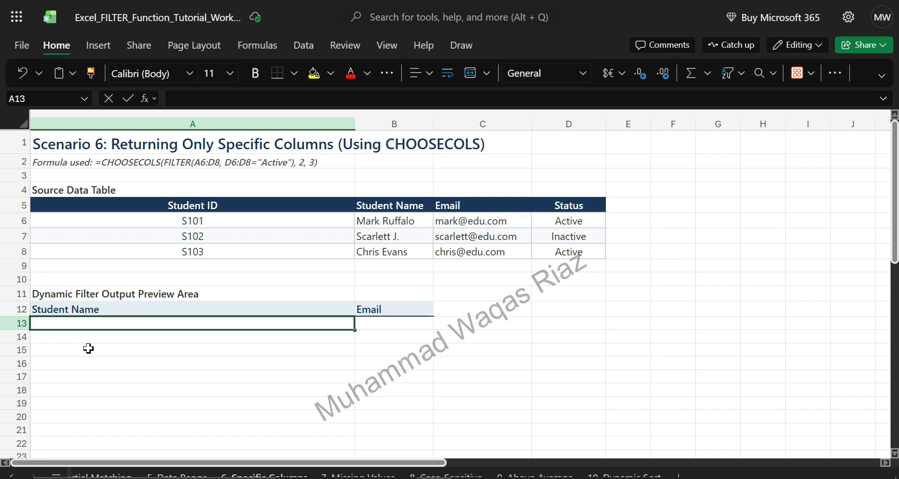
# - On the 6. Specific Columns sheet, enter =CHOOSECOLS(FILTER(A6:D8,D6:D8="Active"),2,3) in cell A13 to return only the active students' names and emails
pyautogui.doubleClick(69, 325)
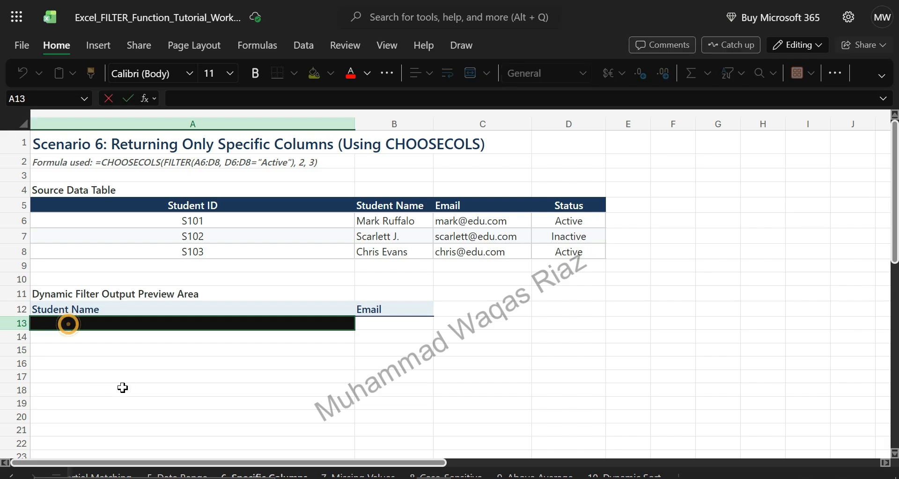
pyautogui.write('=choo')
pyautogui.press('Tab')
pyautogui.write('filt')
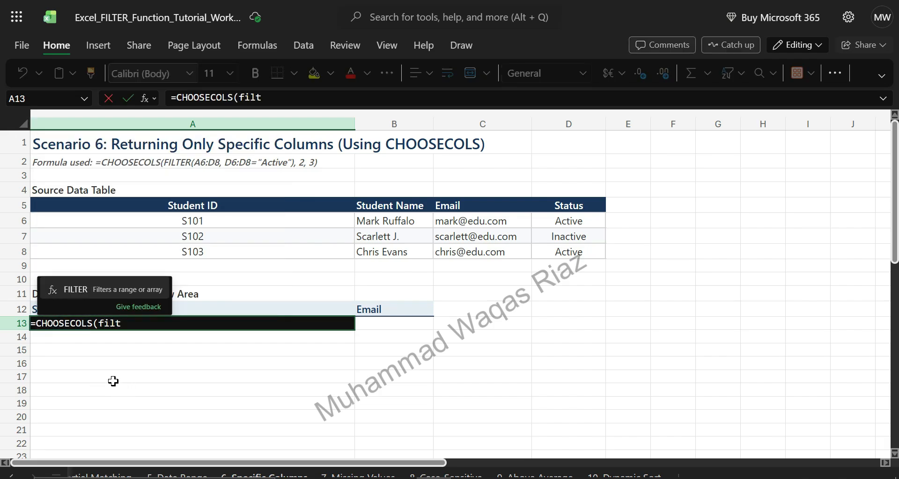
pyautogui.press('Tab')
pyautogui.moveTo(339, 220); pyautogui.dragTo(522, 253)
pyautogui.write(',')
pyautogui.moveTo(539, 223); pyautogui.dragTo(542, 254)
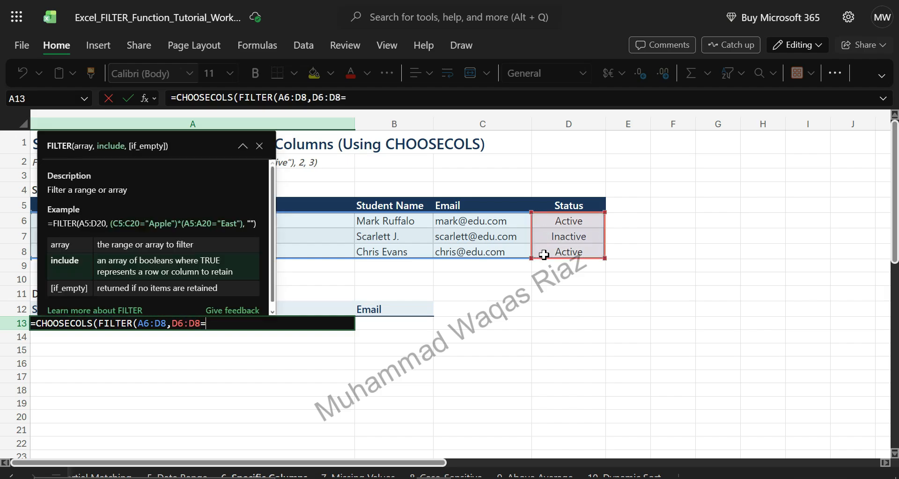
pyautogui.write('="Active"),2,3)')
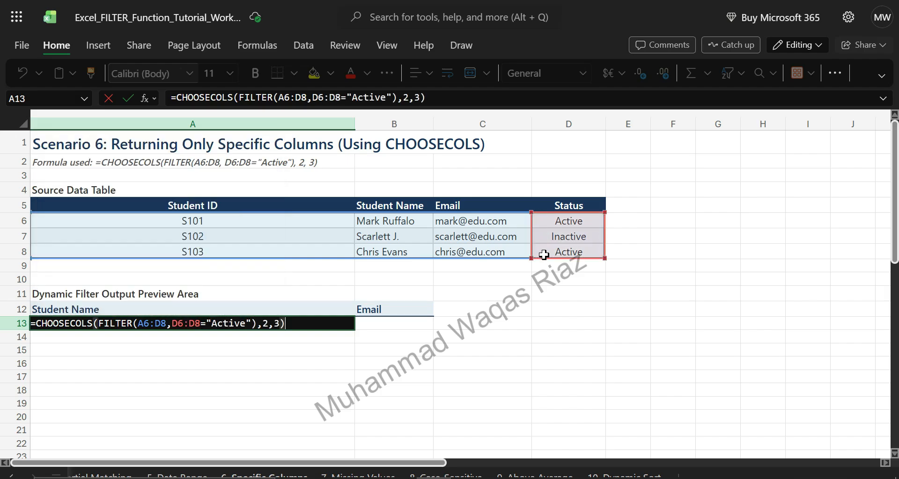
pyautogui.press('Return')
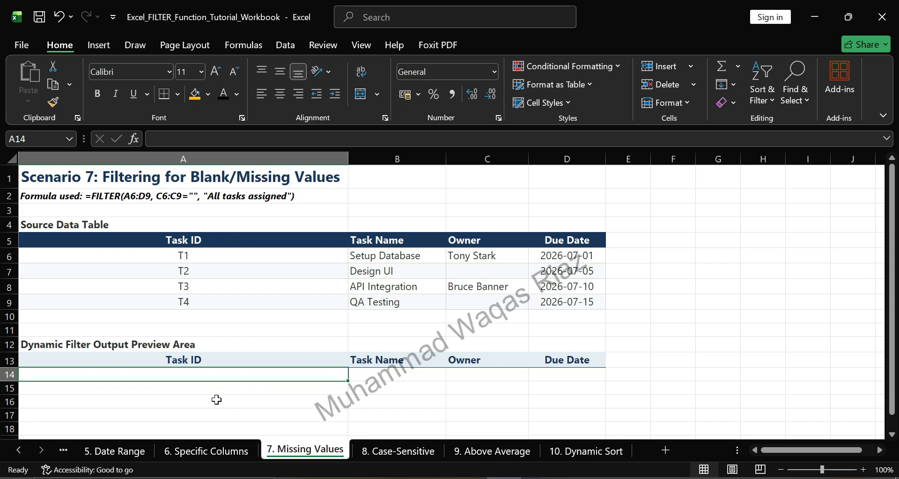
# - On the 7. Missing Values sheet, enter =FILTER(A6:D9,C6:C9="","All tasks assigned") in cell A14 to extract the tasks without an owner
pyautogui.doubleClick(188, 374)
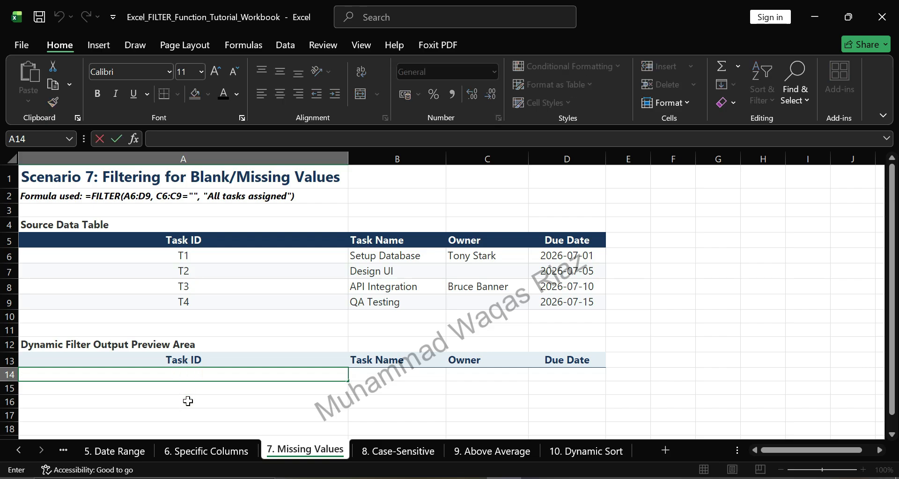
pyautogui.write('=fil')
pyautogui.press('Tab')
pyautogui.moveTo(147, 253); pyautogui.dragTo(551, 298)
pyautogui.write(',')
pyautogui.moveTo(495, 255); pyautogui.dragTo(491, 306)
pyautogui.write('=')
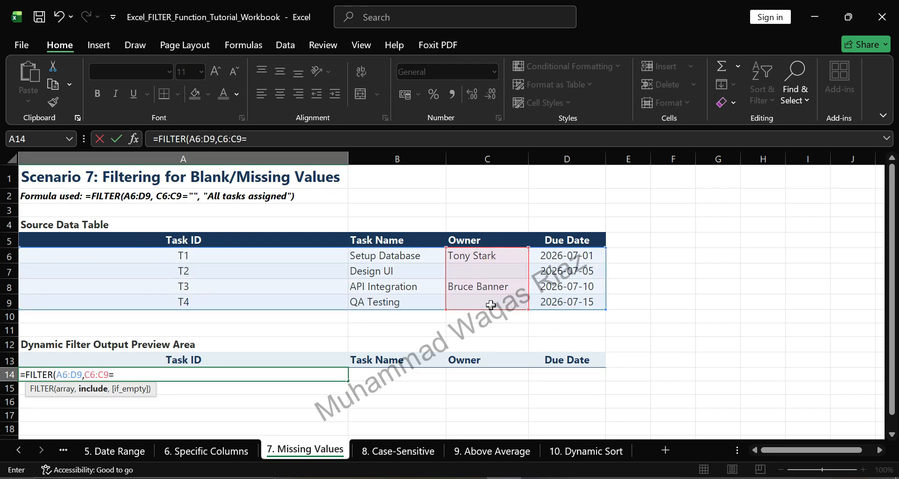
pyautogui.write('"","All ')
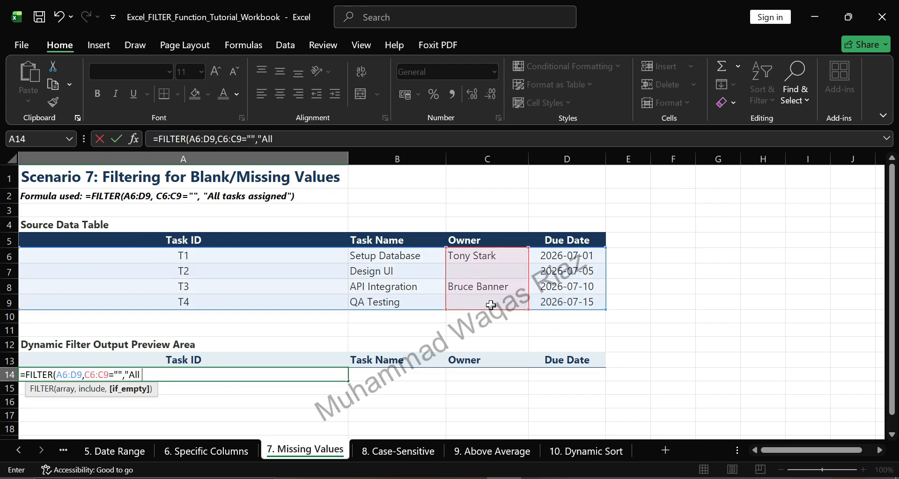
pyautogui.write('tasks assigned")')
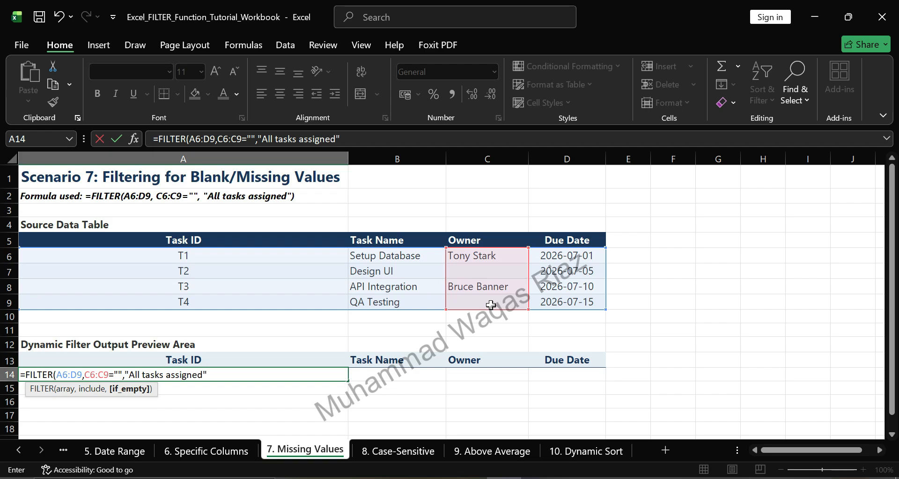
pyautogui.press('Return')
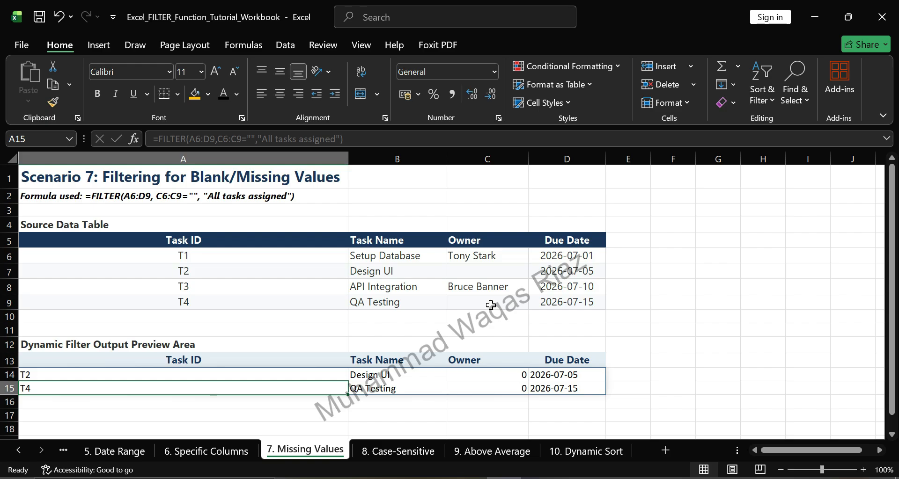
# - On the 8. Case-Sensitive sheet, enter =FILTER(A6:C9,EXACT(B6:B9,"prod-b"),"No exact match") in cell A14
pyautogui.hotkey('ctrl', 'pagedown')
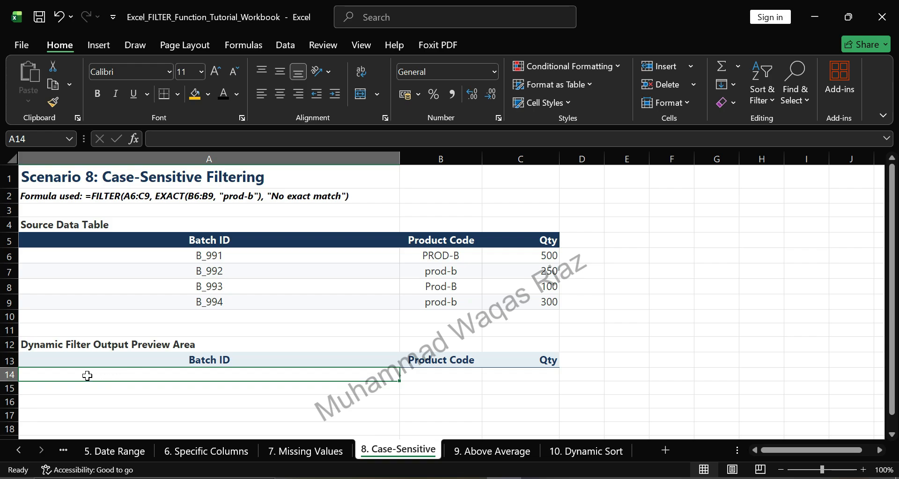
pyautogui.doubleClick(112, 375)
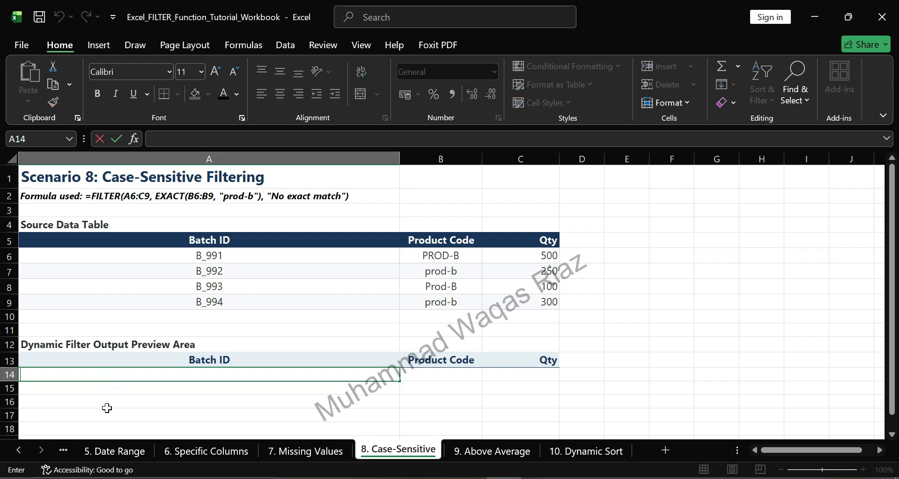
pyautogui.write('=fil')
pyautogui.press('Tab')
pyautogui.moveTo(98, 255); pyautogui.dragTo(482, 306)
pyautogui.write(',e')
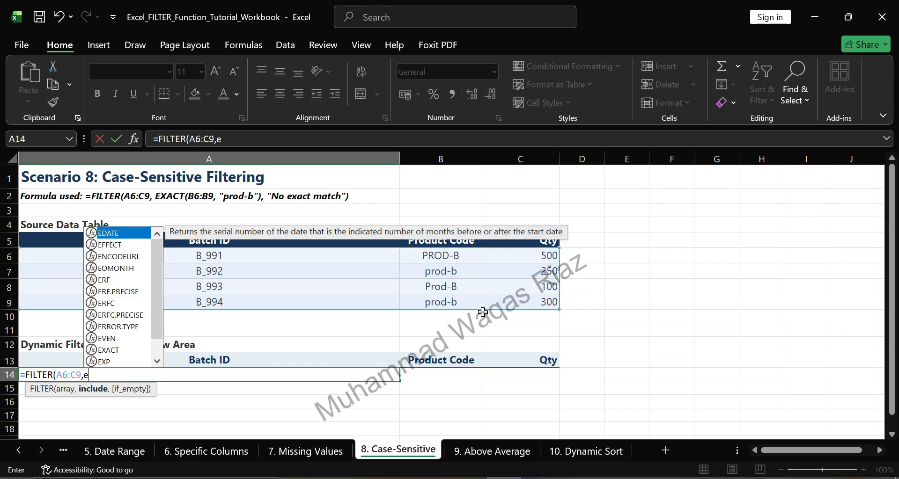
pyautogui.write('xa')
pyautogui.press('Tab')
pyautogui.moveTo(440, 256); pyautogui.dragTo(448, 310)
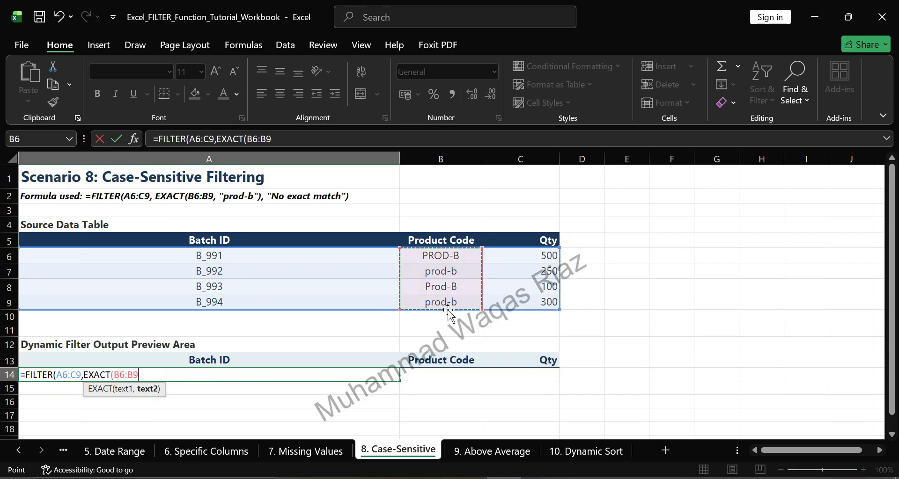
pyautogui.write(',"prod-b"),"No exa')
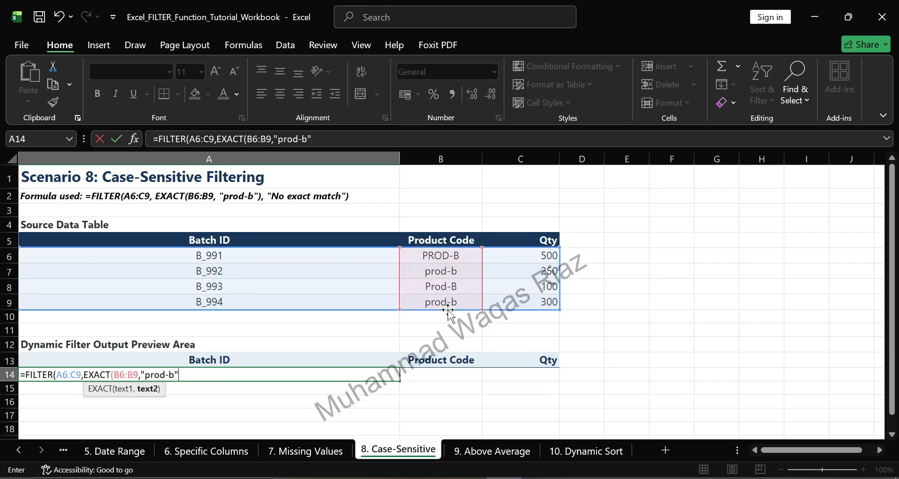
pyautogui.write('ct match")')
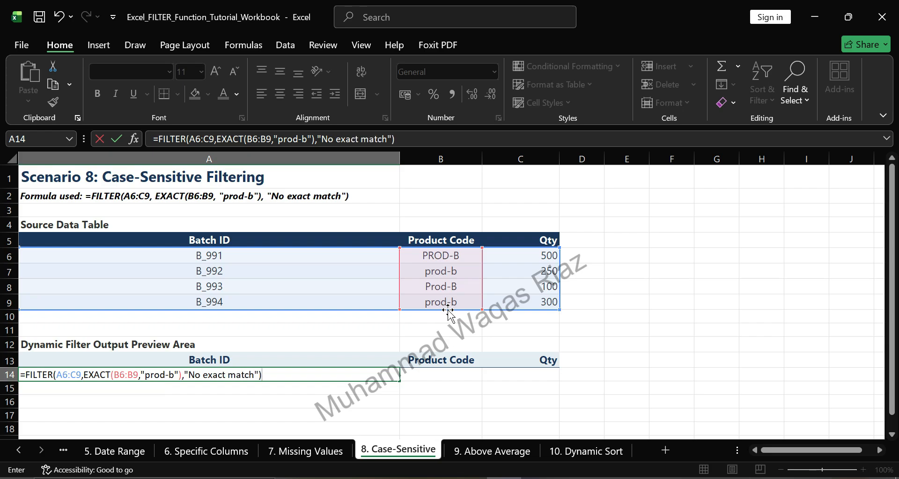
pyautogui.press('Return')
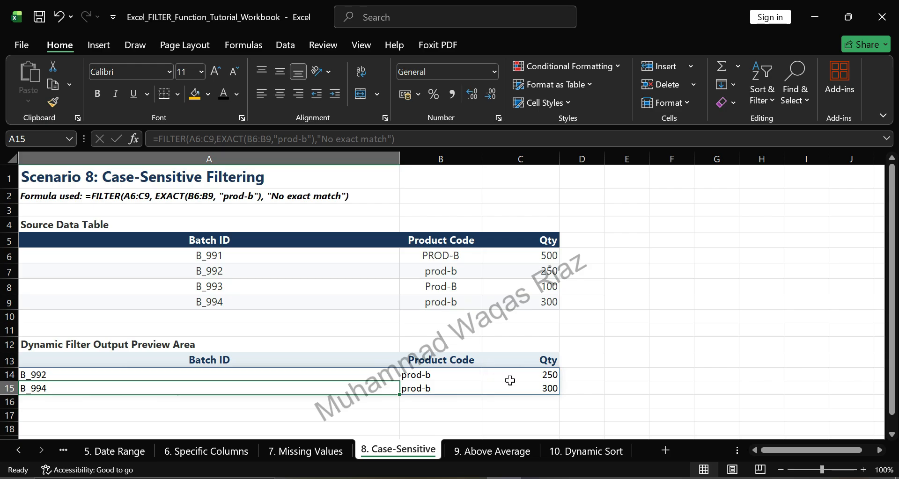
# - On the 9. Above Average sheet, enter =FILTER(A6:C9,C6:C9>AVERAGE(C6:C9),"None above average") in cell A14
pyautogui.click(475, 453)
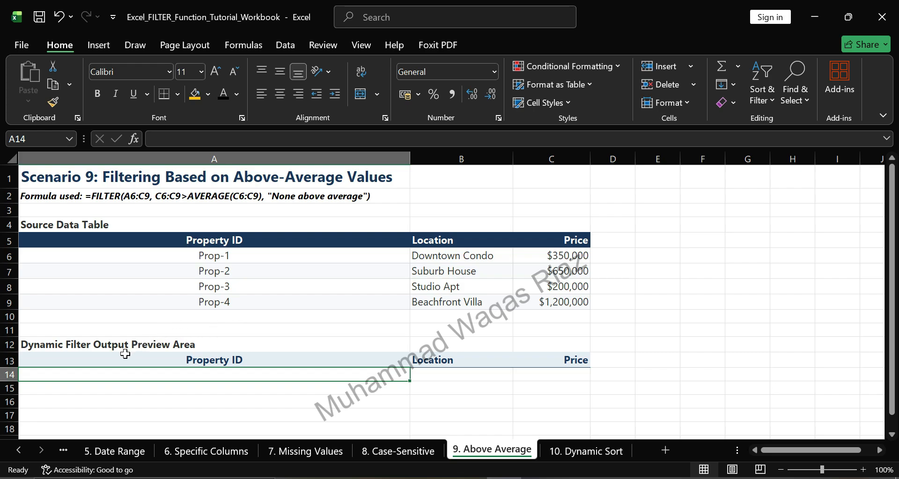
pyautogui.doubleClick(136, 375)
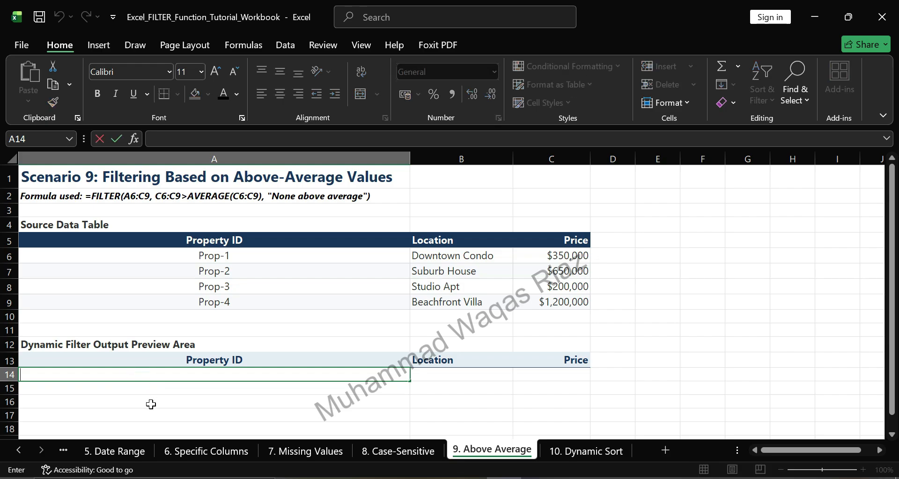
pyautogui.write('=fill')
pyautogui.press('Tab')
pyautogui.moveTo(175, 257); pyautogui.dragTo(536, 303)
pyautogui.write(',')
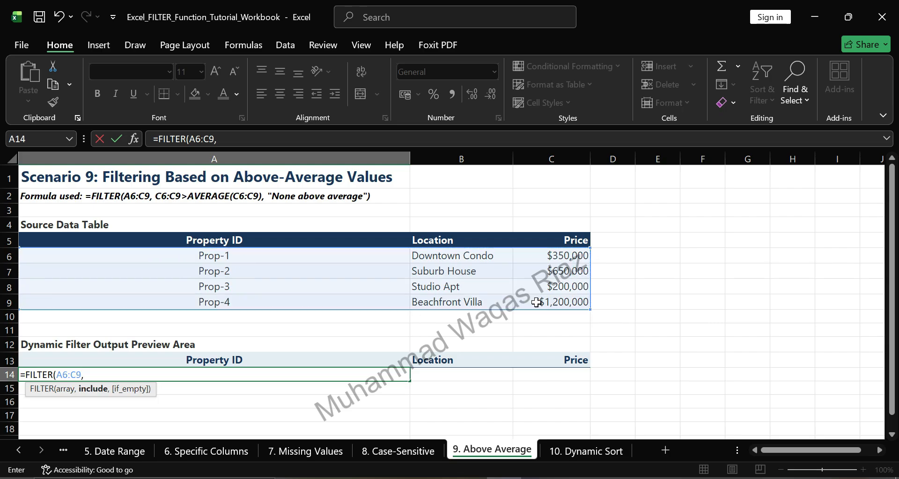
pyautogui.moveTo(558, 257); pyautogui.dragTo(558, 300)
pyautogui.write('>av')
pyautogui.press('Tab')
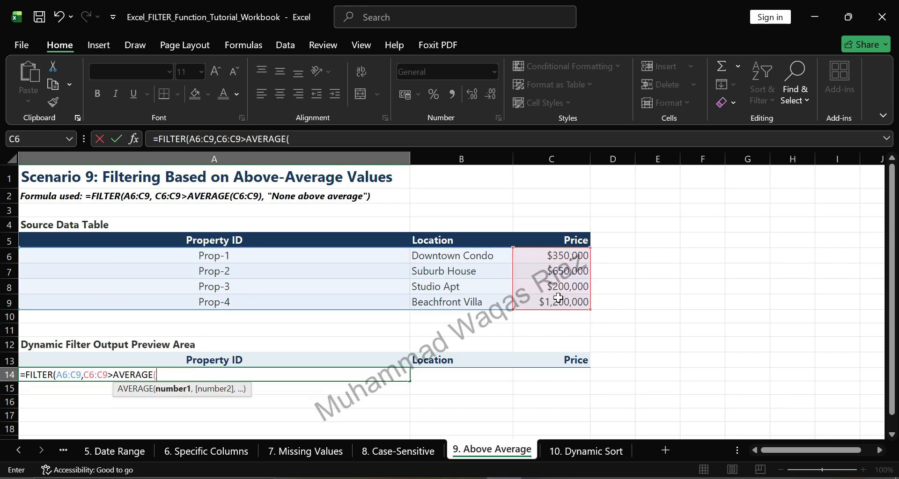
pyautogui.moveTo(569, 257); pyautogui.dragTo(570, 304)
pyautogui.write('),"None a')
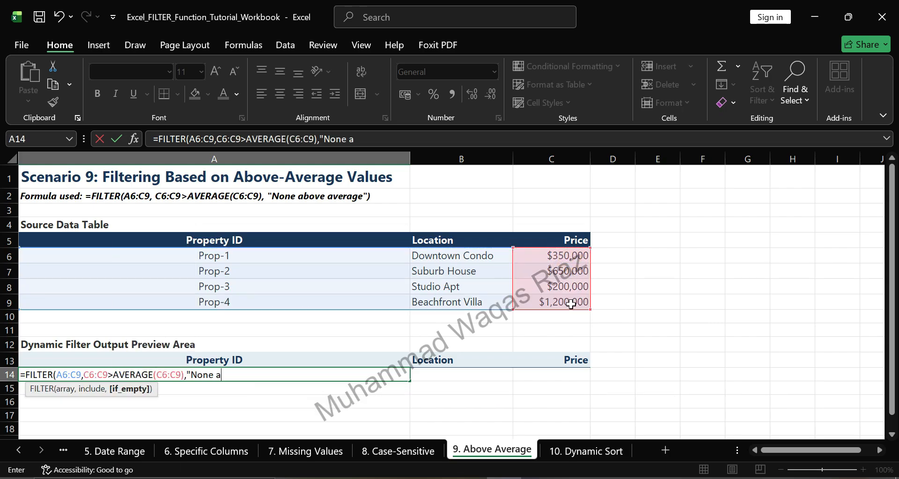
pyautogui.write('bove average")')
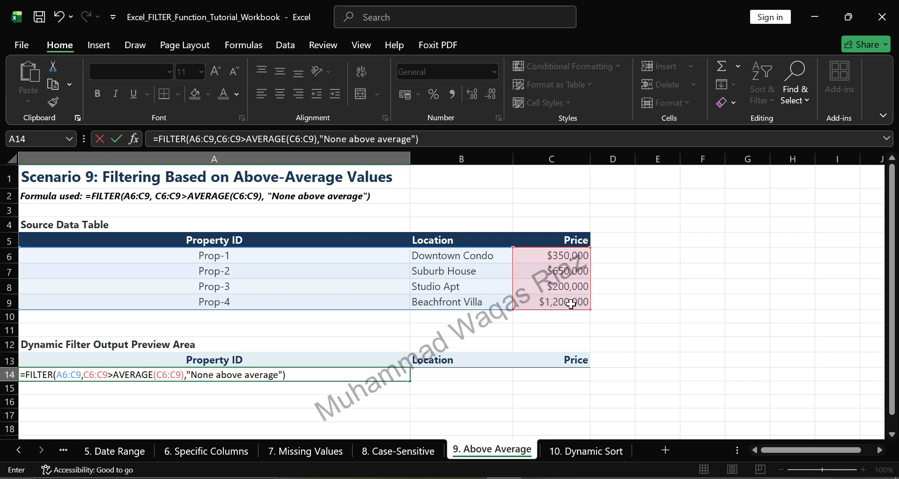
pyautogui.press('Return')
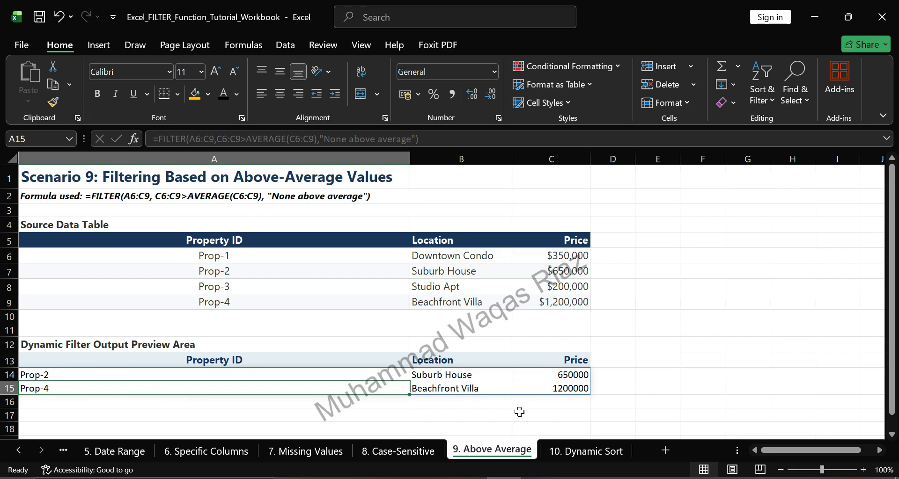
# - On the 10. Dynamic Sort sheet, enter =SORT(FILTER(A6:C9,B6:B9="Electronics"),3,-1) in cell A14 to list electronics by descending revenue
pyautogui.hotkey('ctrl', 'pagedown')
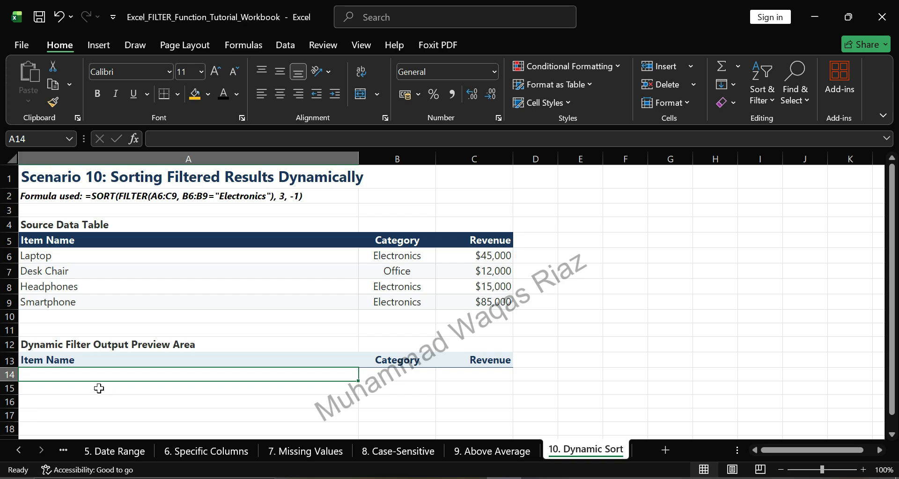
pyautogui.doubleClick(78, 376)
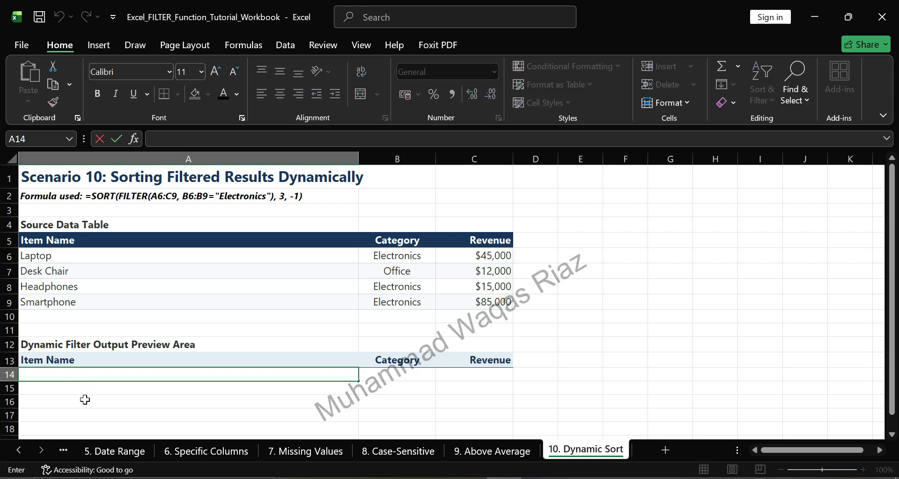
pyautogui.write('=so')
pyautogui.press('Tab')
pyautogui.write('fi')
pyautogui.press('Tab')
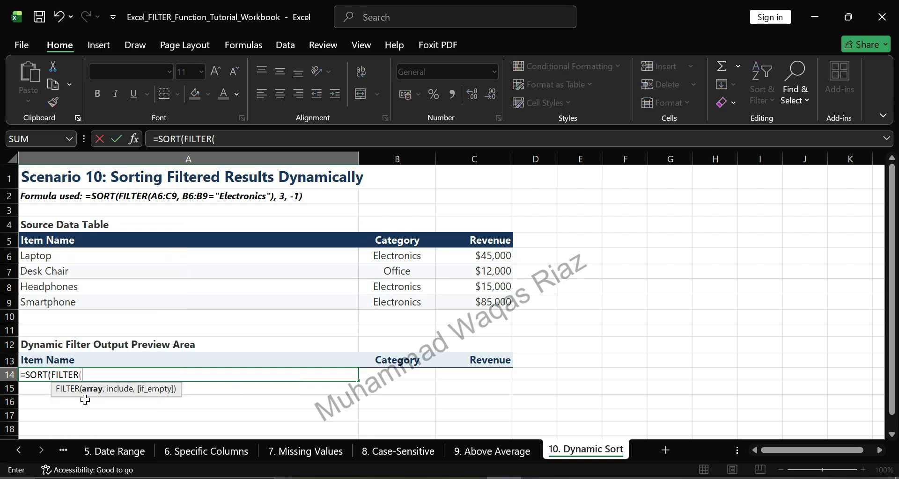
pyautogui.moveTo(86, 258); pyautogui.dragTo(469, 304)
pyautogui.write(',')
pyautogui.moveTo(397, 255); pyautogui.dragTo(412, 309)
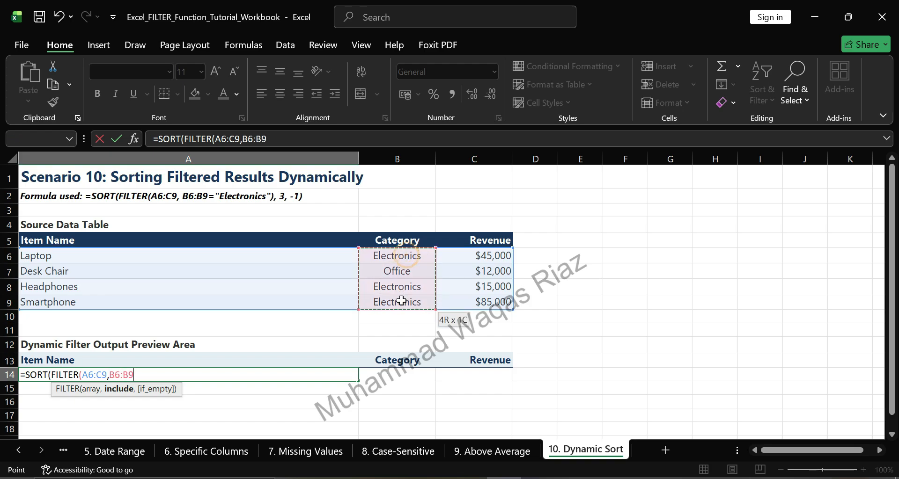
pyautogui.write('="Electronics")')
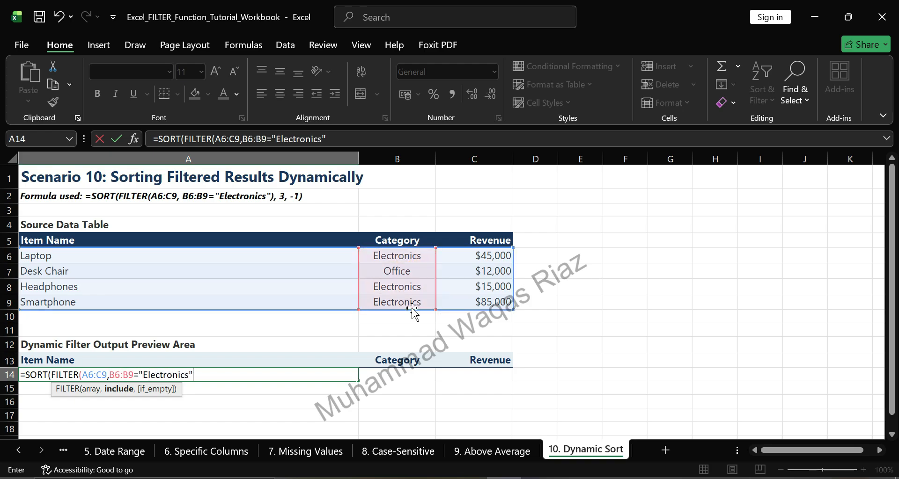
pyautogui.write(',3,-1)')
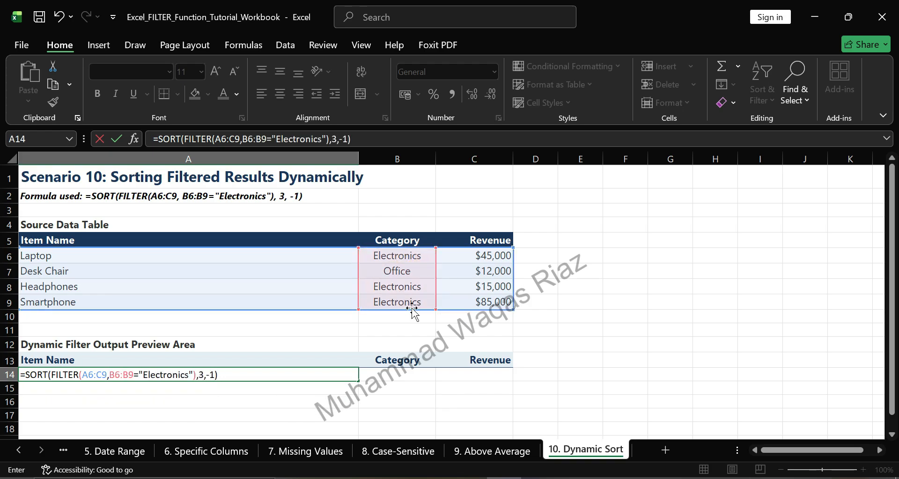
pyautogui.press('Return')
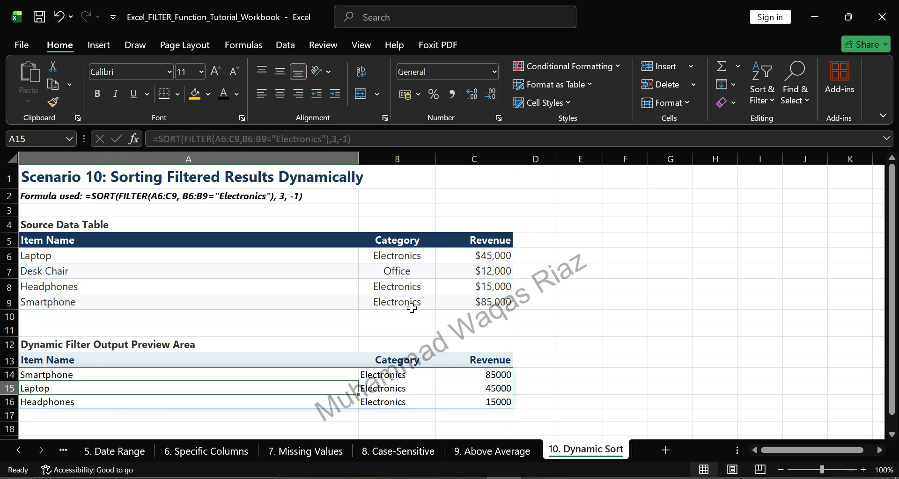